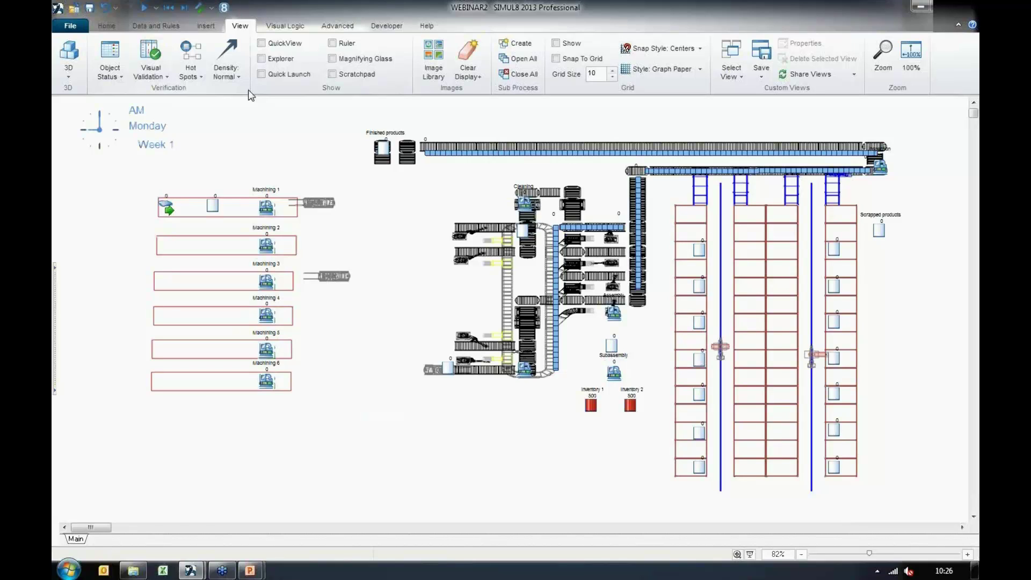
# - Turn on Show Activities in the Hot Spots options for the factory model
pyautogui.click(196, 78)
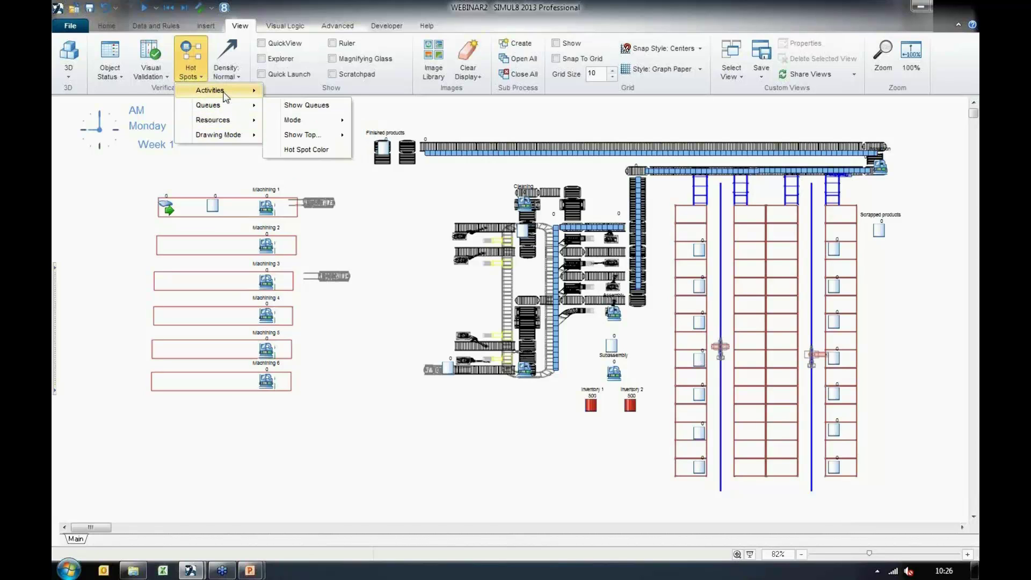
pyautogui.moveTo(211, 90)
pyautogui.moveTo(311, 105)
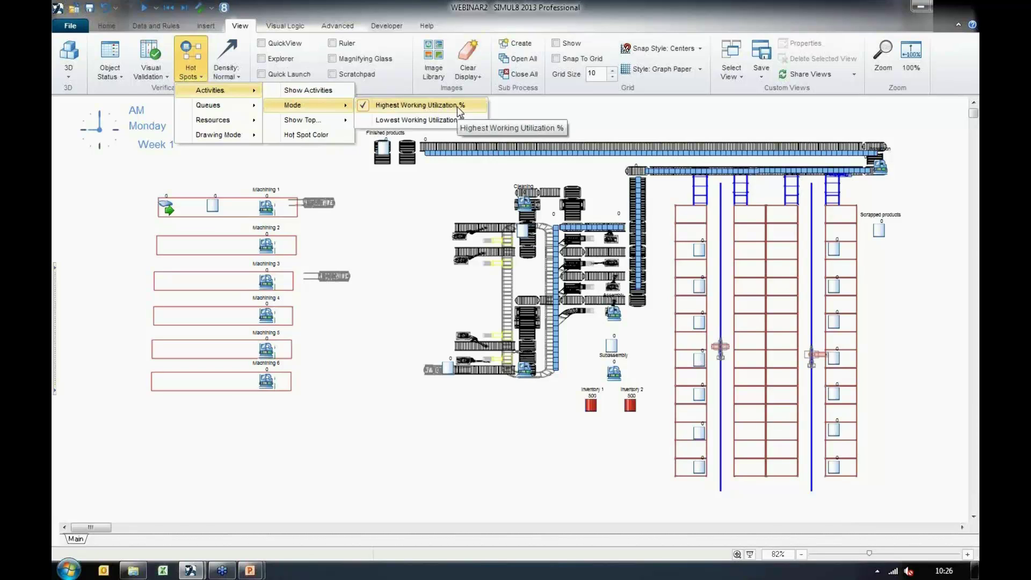
pyautogui.click(307, 91)
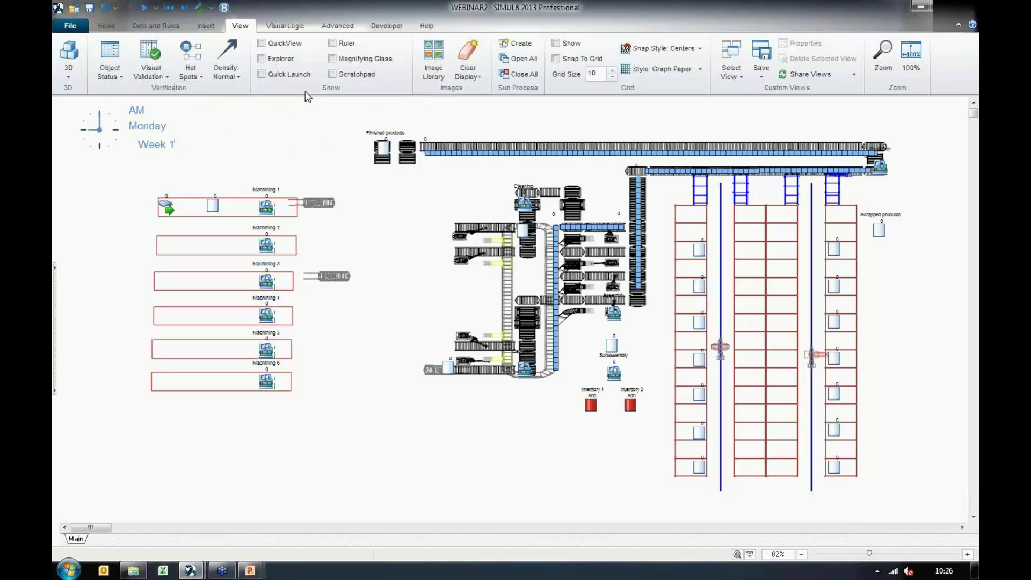
# - Run the factory simulation into Friday of Week 2, then pause it
pyautogui.click(145, 9)
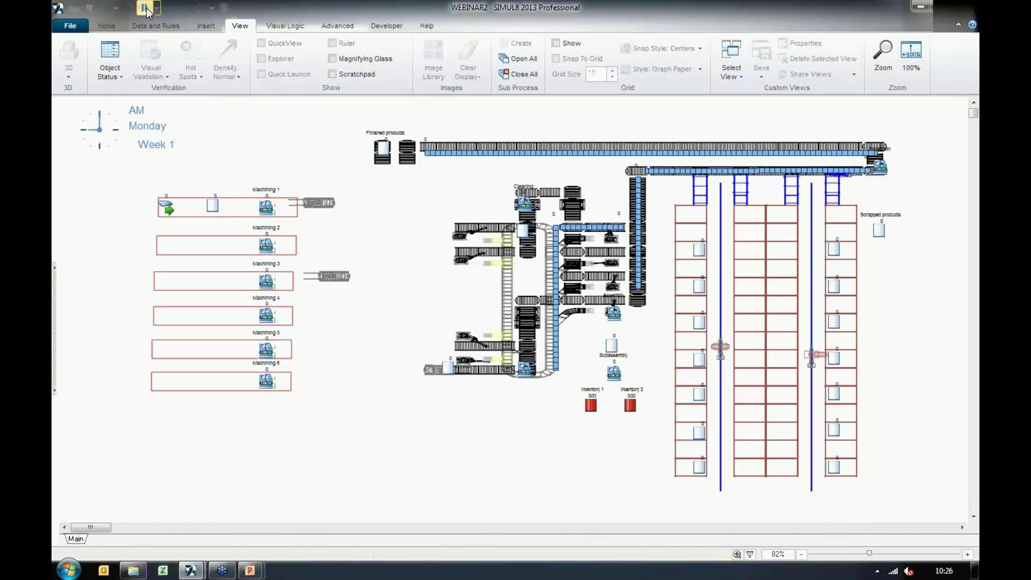
pyautogui.click(145, 8)
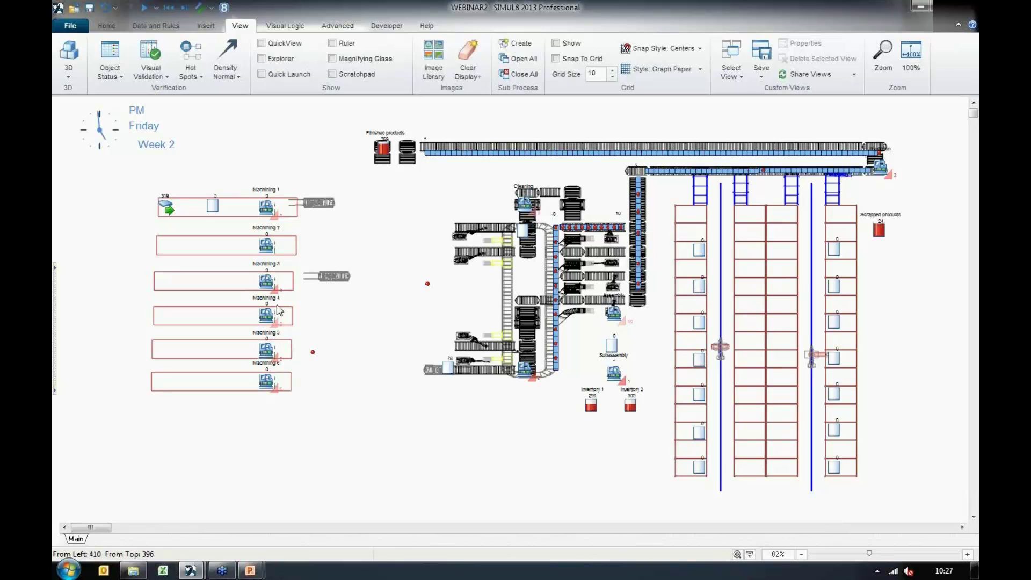
# - Reopen the Hot Spots > Activities options to verify Show Activities is ticked
pyautogui.click(202, 74)
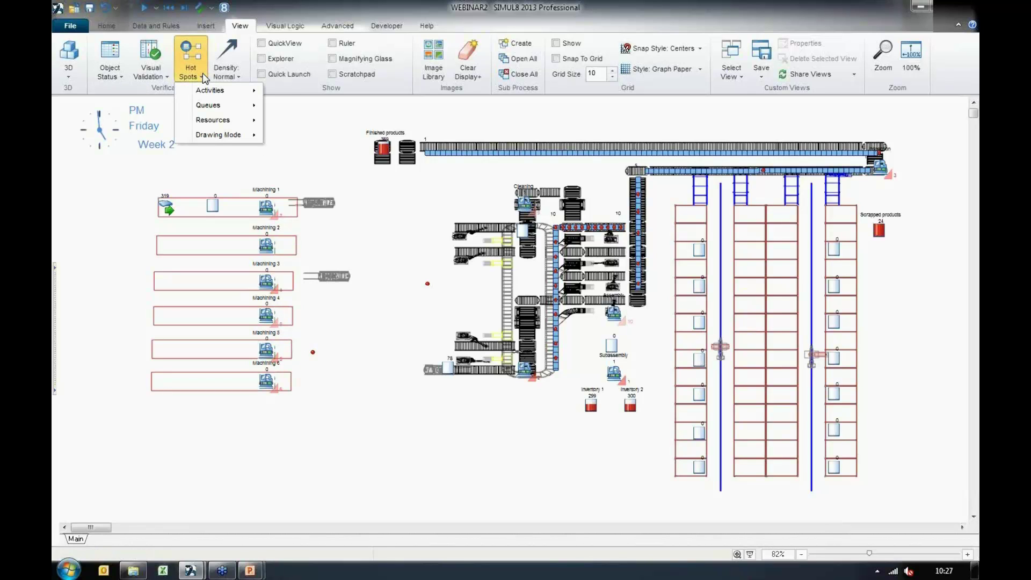